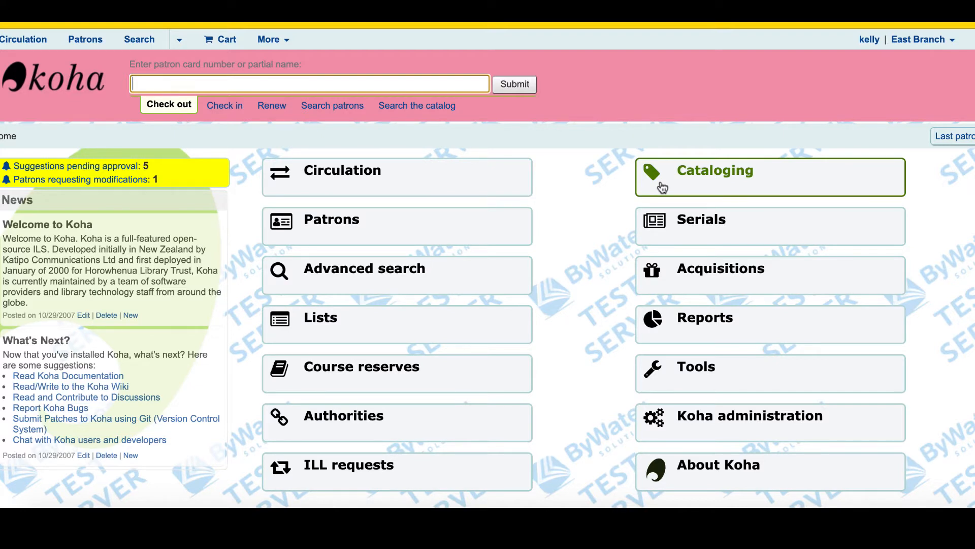
- Open the budgets list in Koha administration's acquisition parameters
left_click(659, 419)
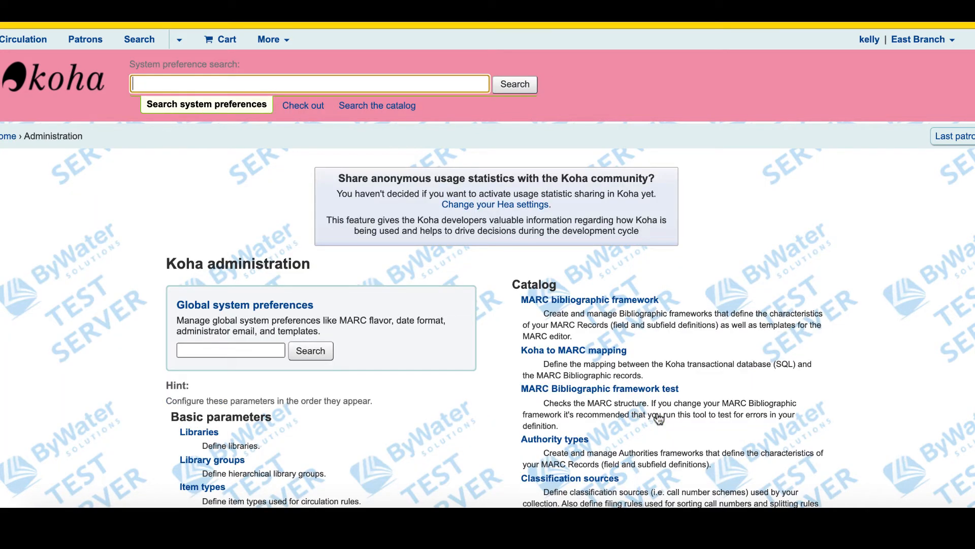
scroll(658, 419, "down", 6)
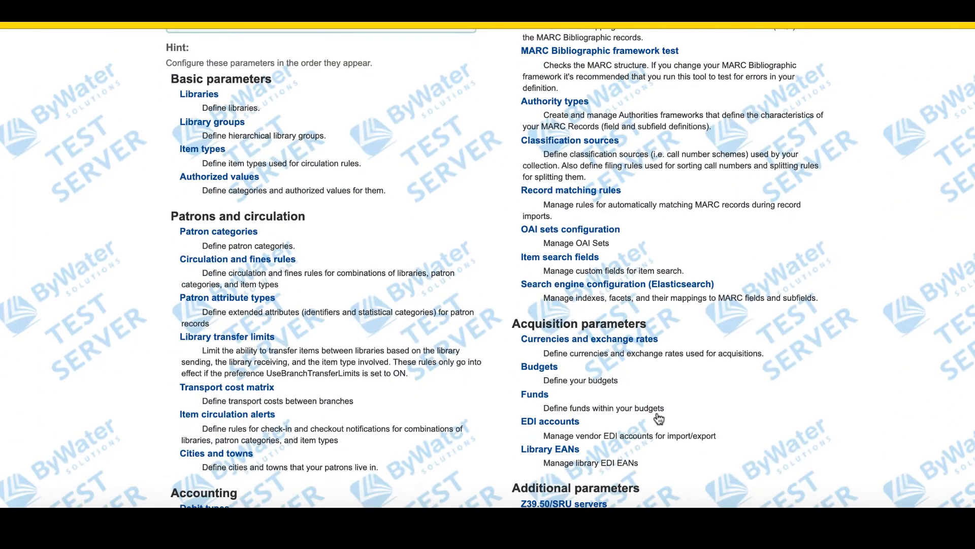
scroll(659, 419, "down", 1)
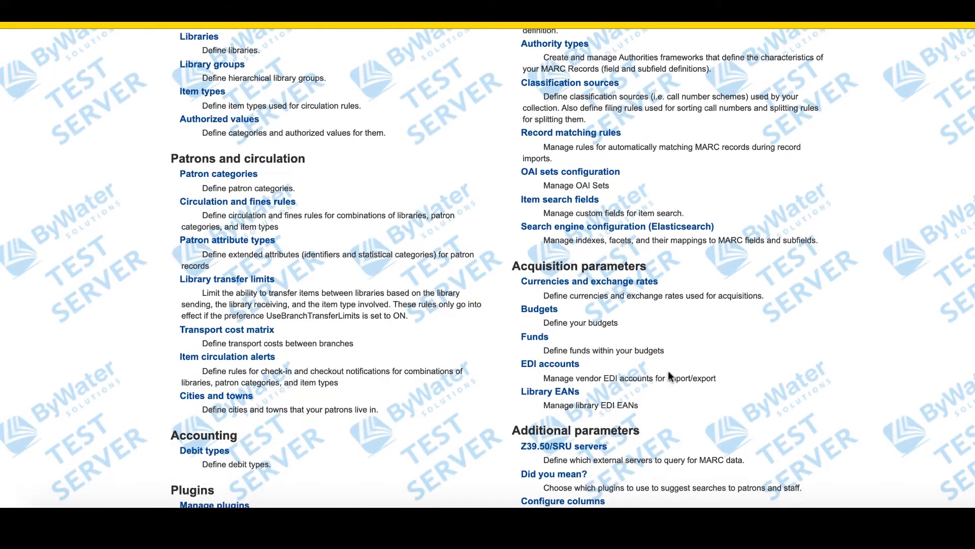
left_click(537, 311)
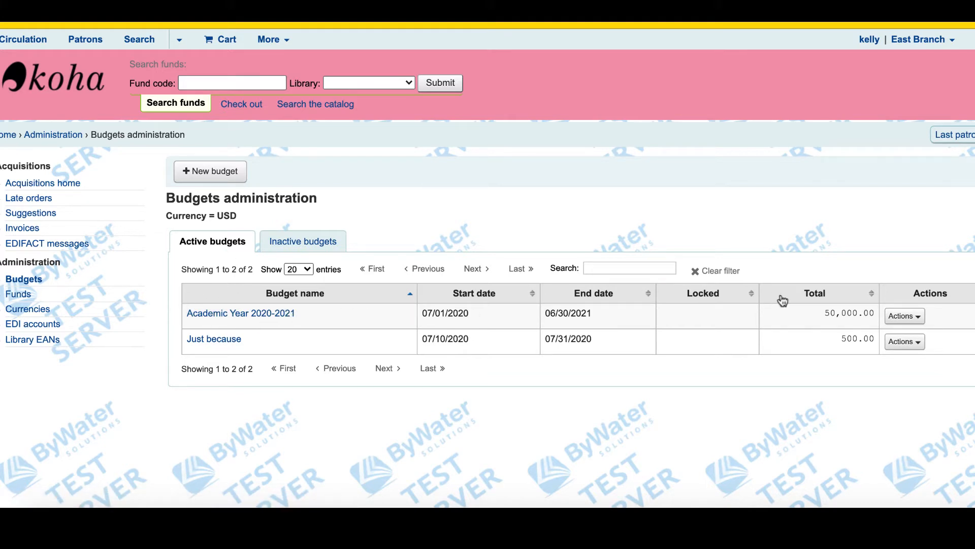
- Start adding a fund to the Academic Year 2020-2021 budget
left_click(913, 319)
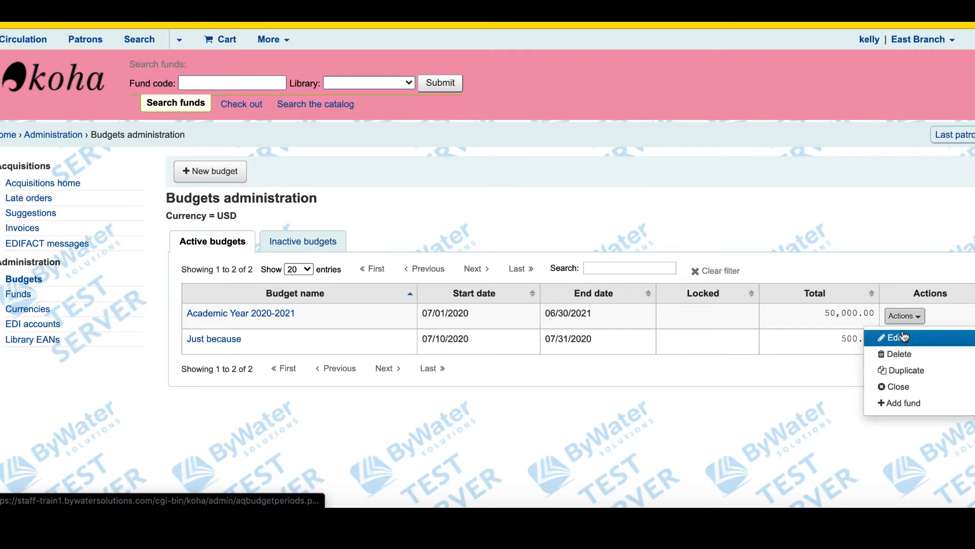
left_click(901, 405)
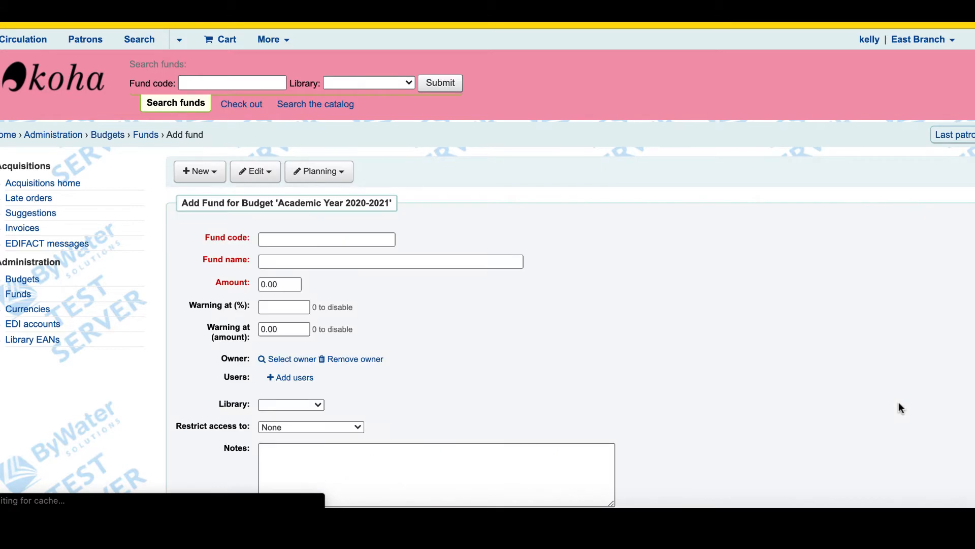
scroll(899, 403, "down", 3)
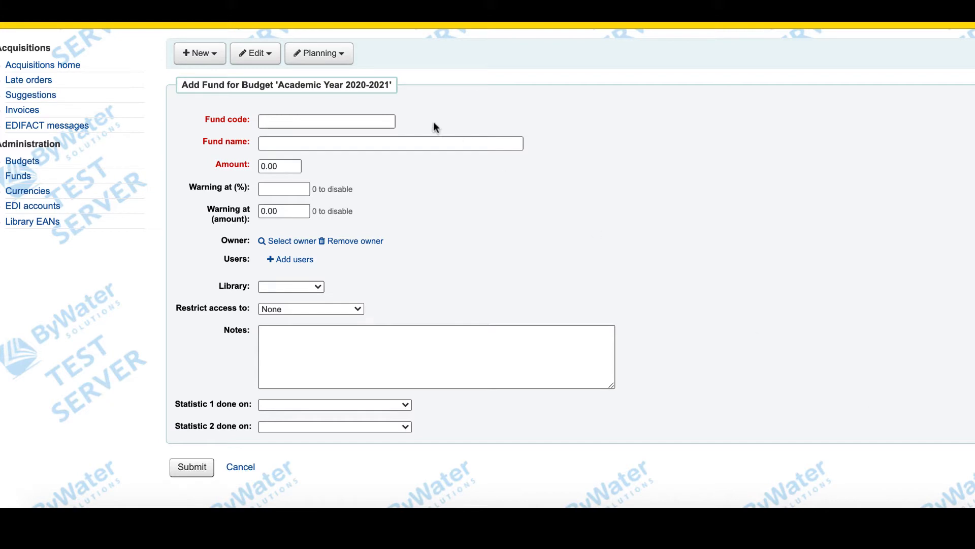
- Enter the fund code PRINT, the fund name Print Material and an amount of 25000
left_click(293, 121)
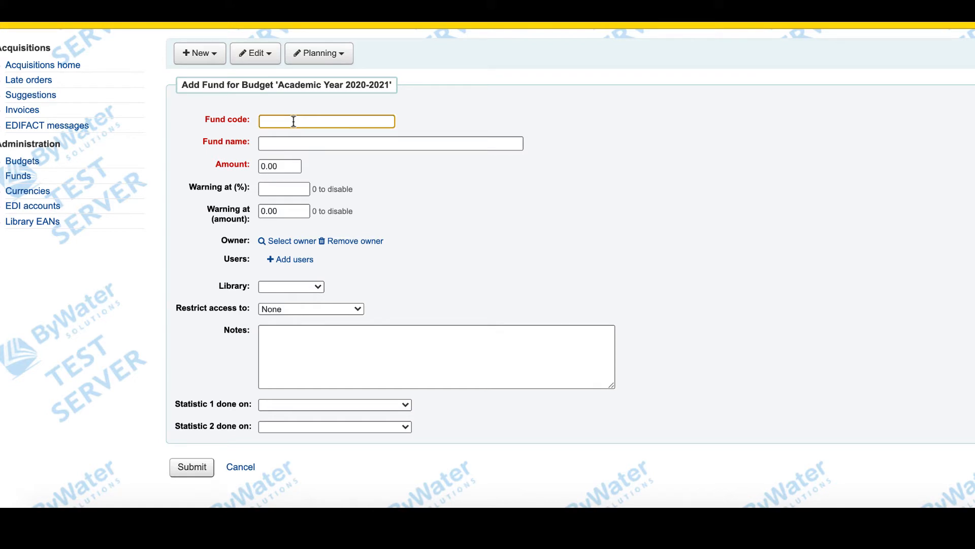
type("PRINT")
left_click(279, 146)
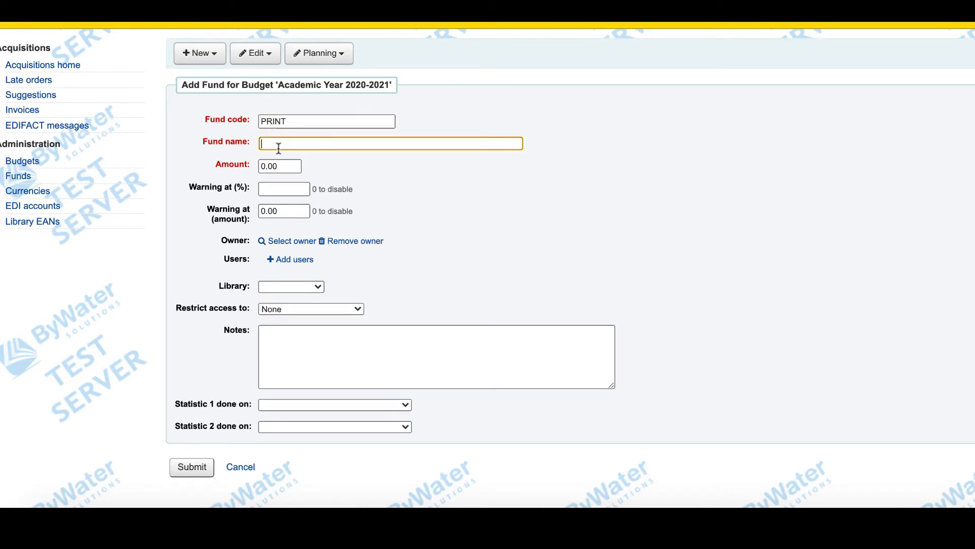
type("Print Material")
key("Tab")
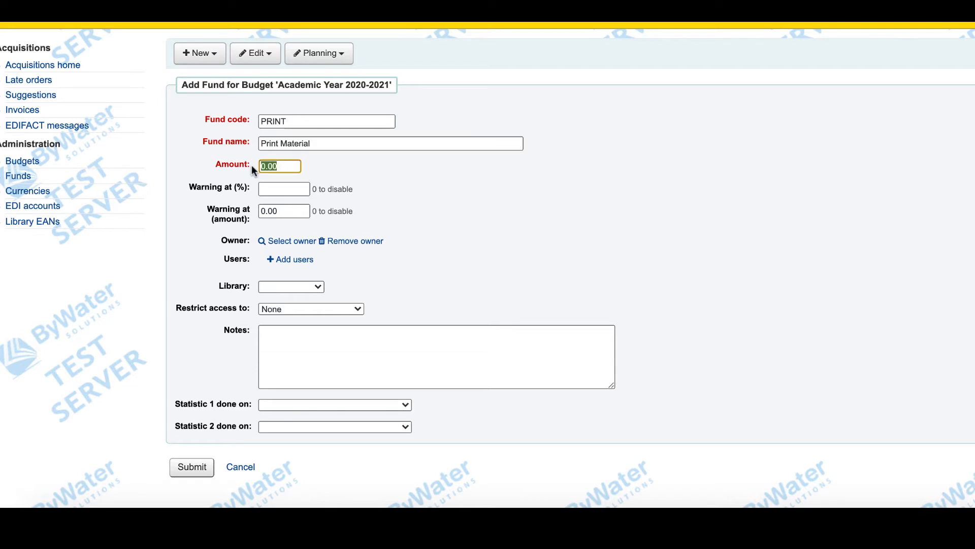
type("25000")
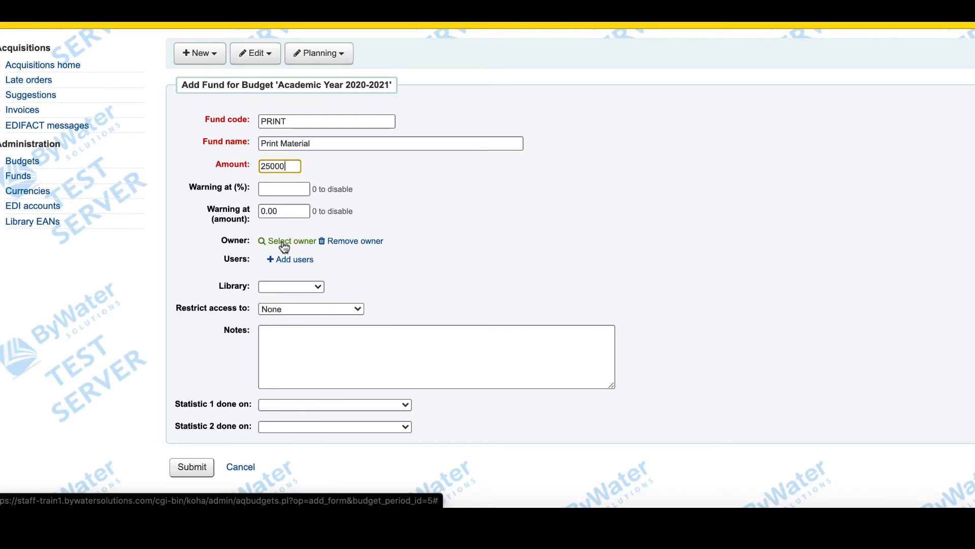
- Search for the library staff member by first name and assign them as the fund's owner, leaving access restriction at None
left_click(285, 308)
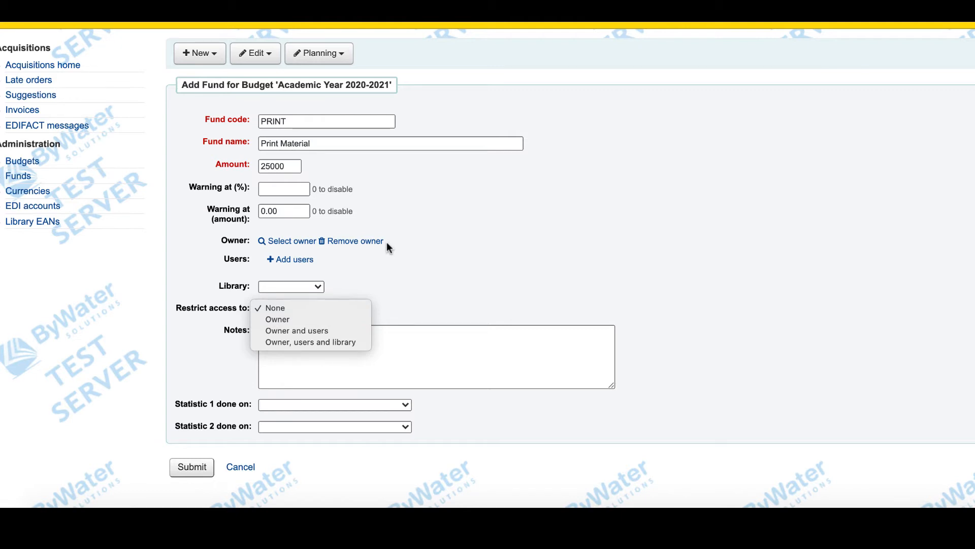
left_click(395, 252)
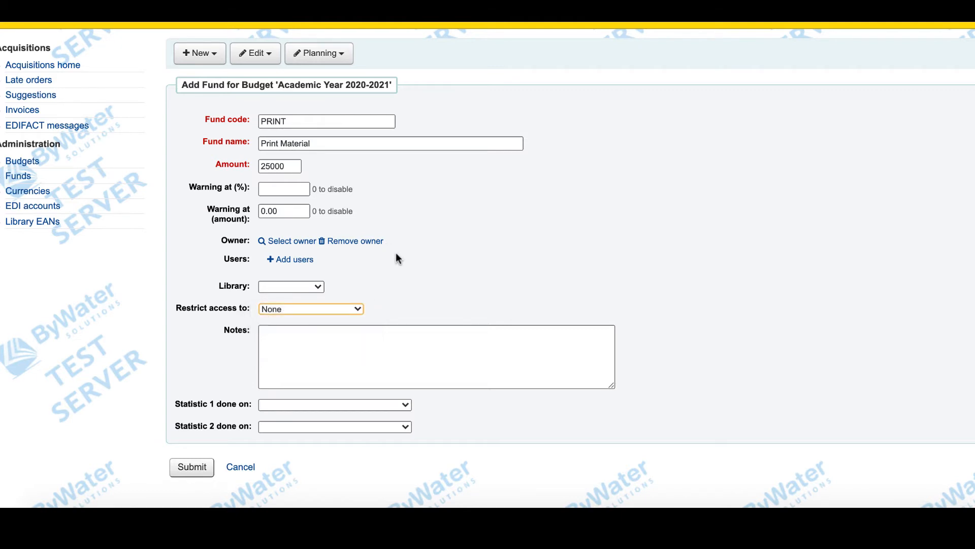
left_click(312, 243)
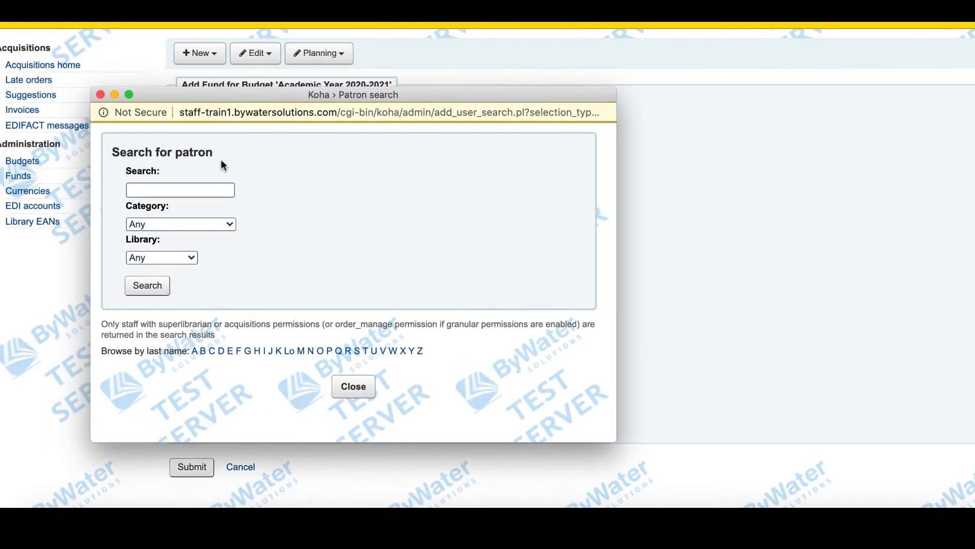
left_click(171, 189)
type("ke")
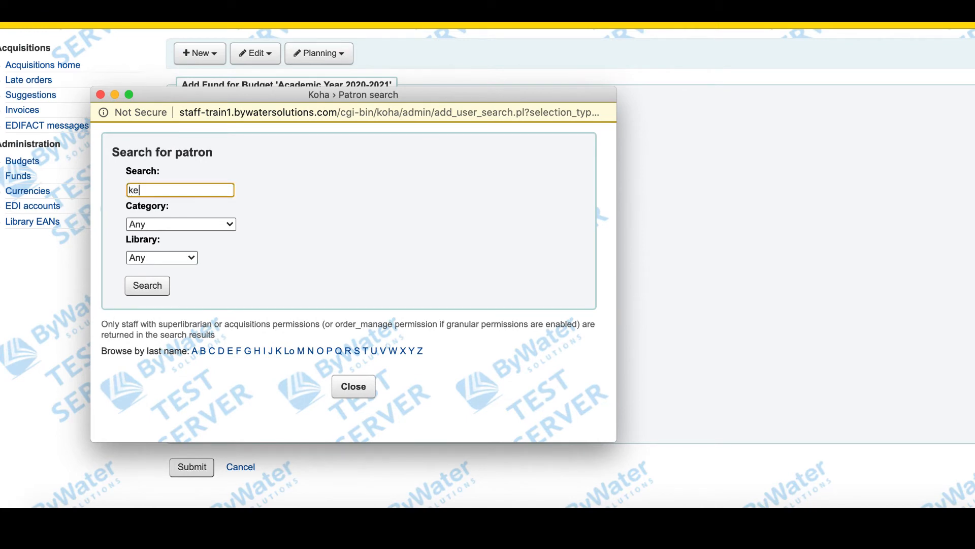
type("lly")
left_click(141, 289)
scroll(373, 267, "down", 3)
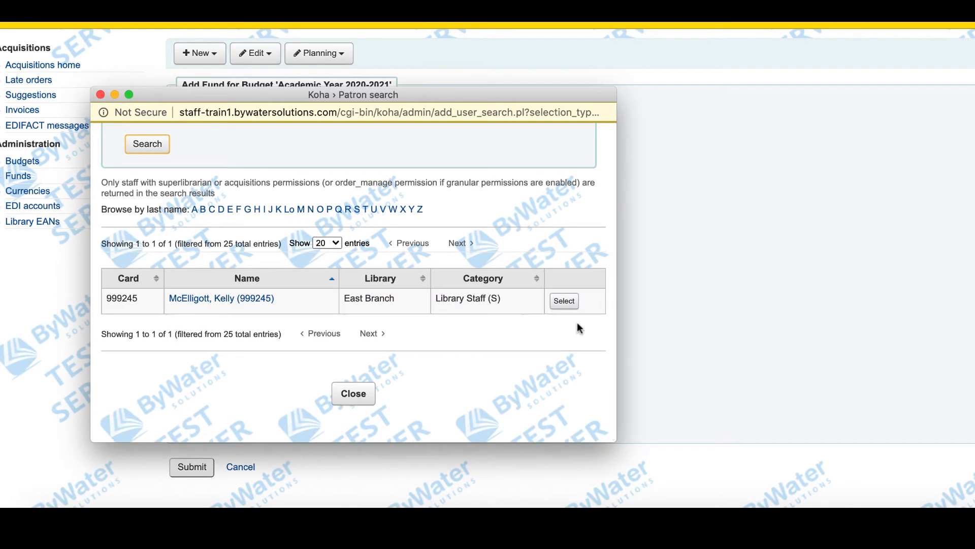
left_click(564, 301)
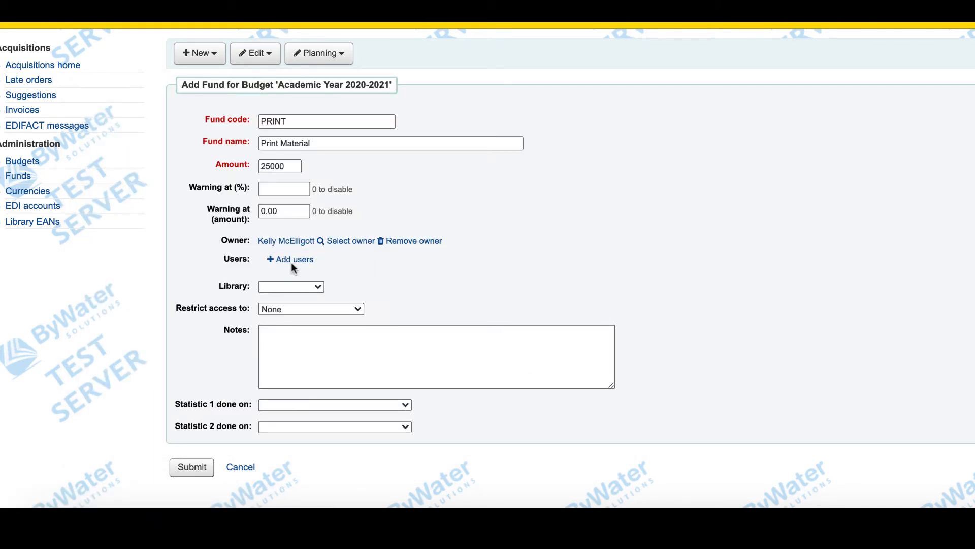
- Set the fund's library to East Branch and its Statistic 1 category to DEPARTMENT, leaving the notes empty
left_click(271, 289)
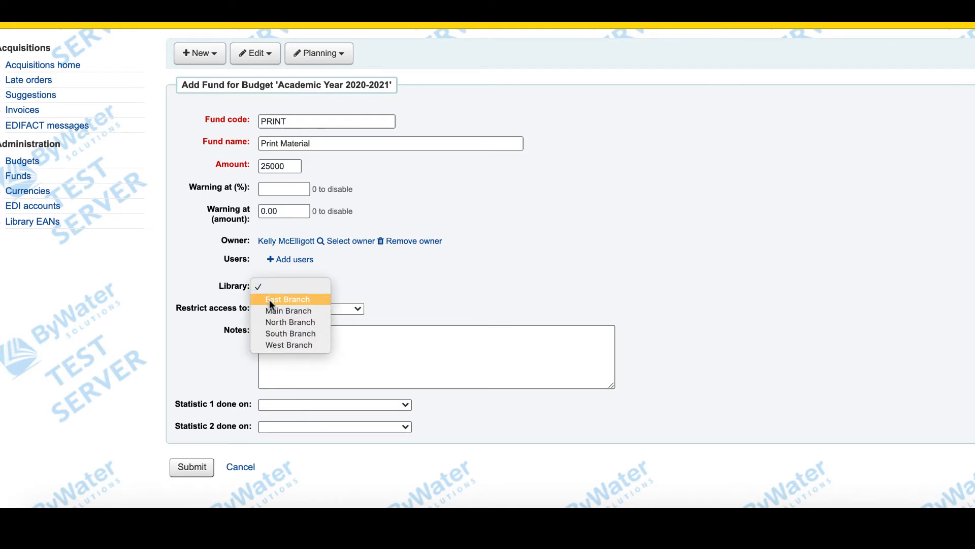
left_click(271, 300)
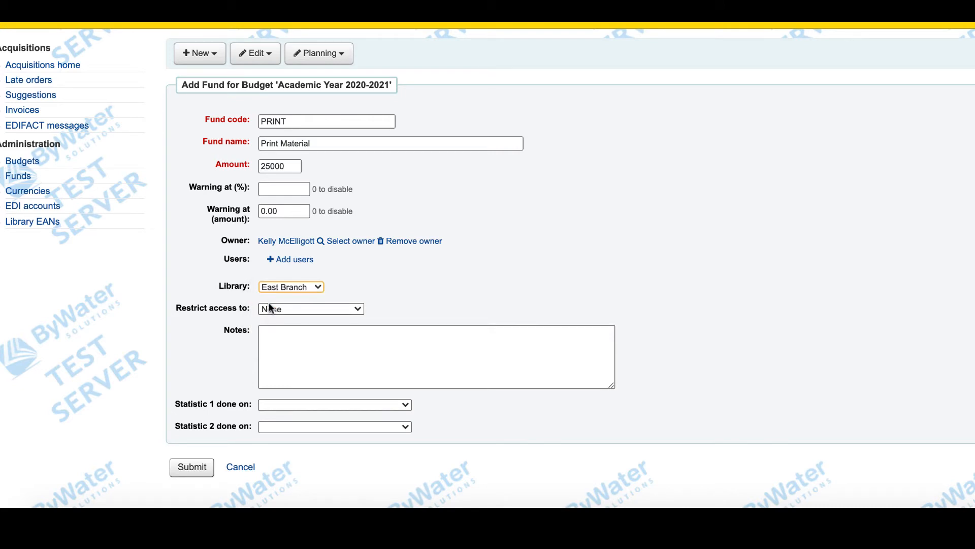
left_click(271, 334)
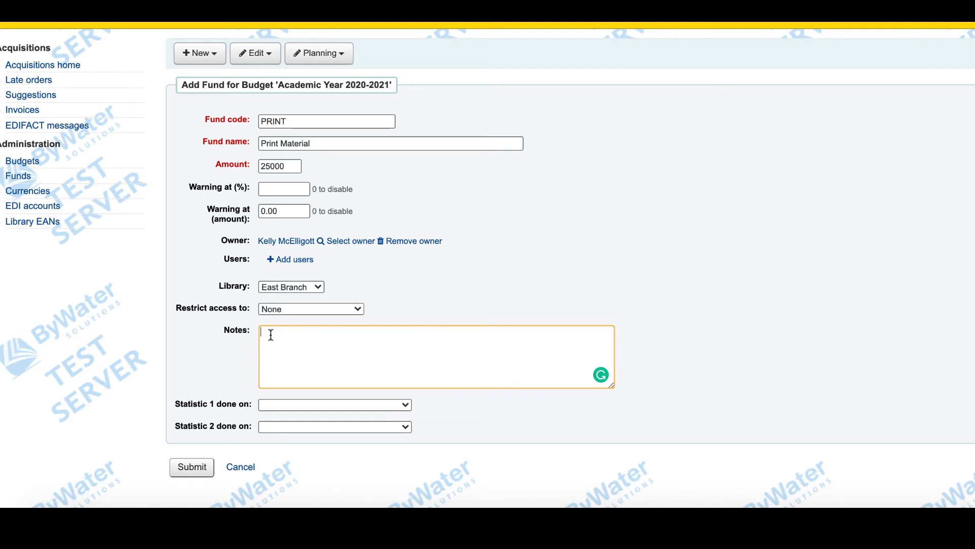
scroll(138, 363, "down", 1)
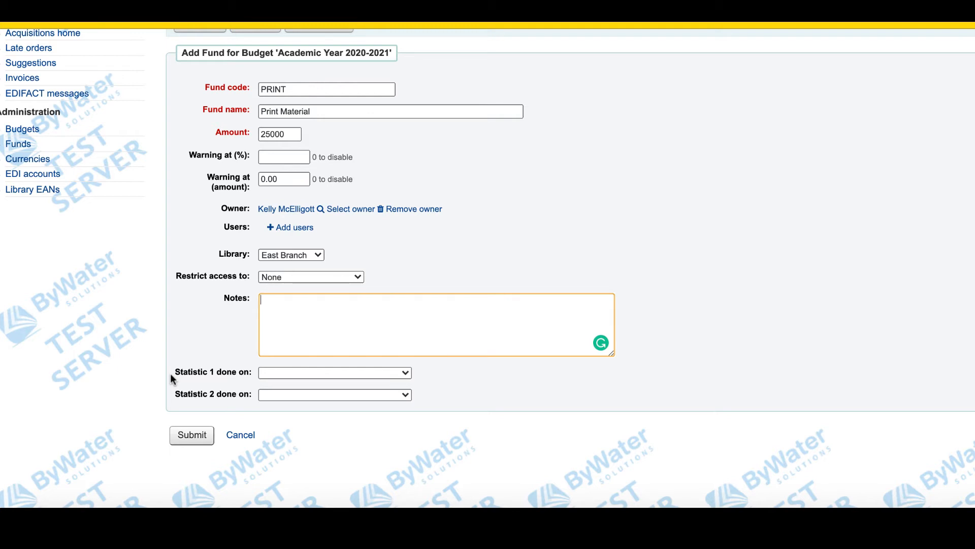
left_click(272, 373)
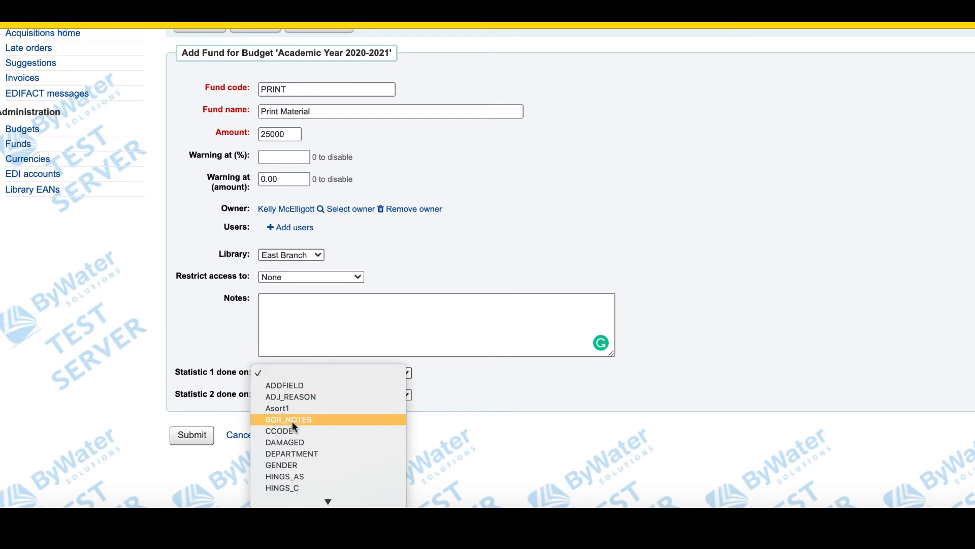
left_click(297, 440)
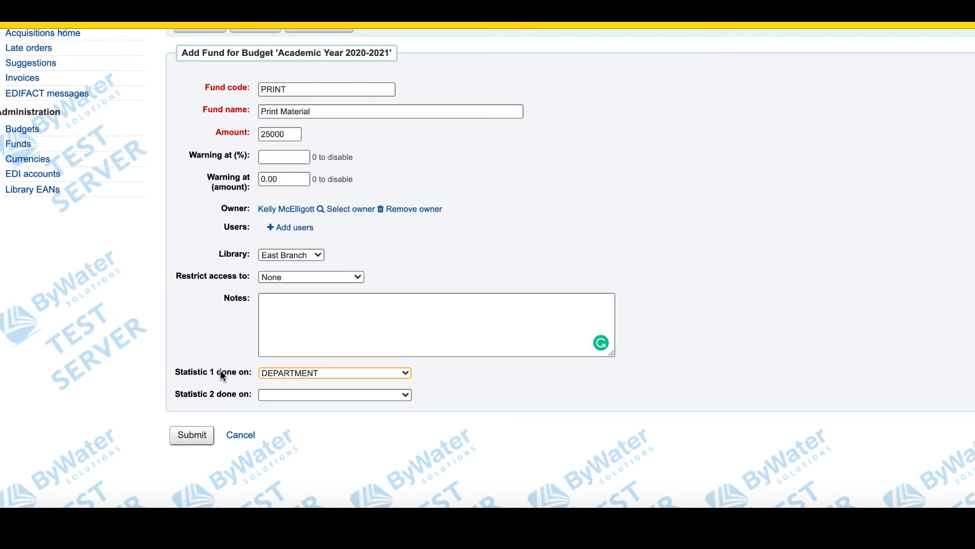
- Review the Statistic 2 categories, leave that field blank and submit the Print Material fund
left_click(270, 398)
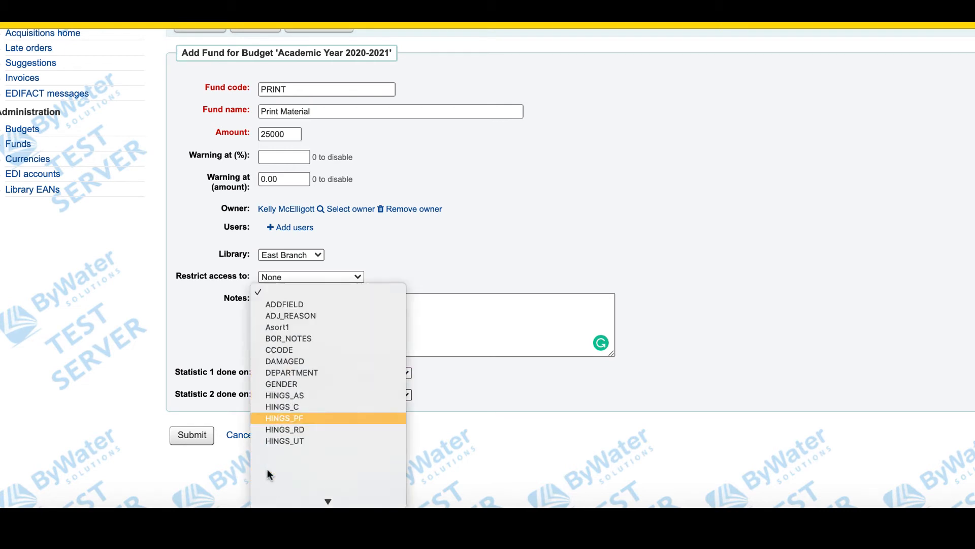
scroll(267, 469, "down", 2)
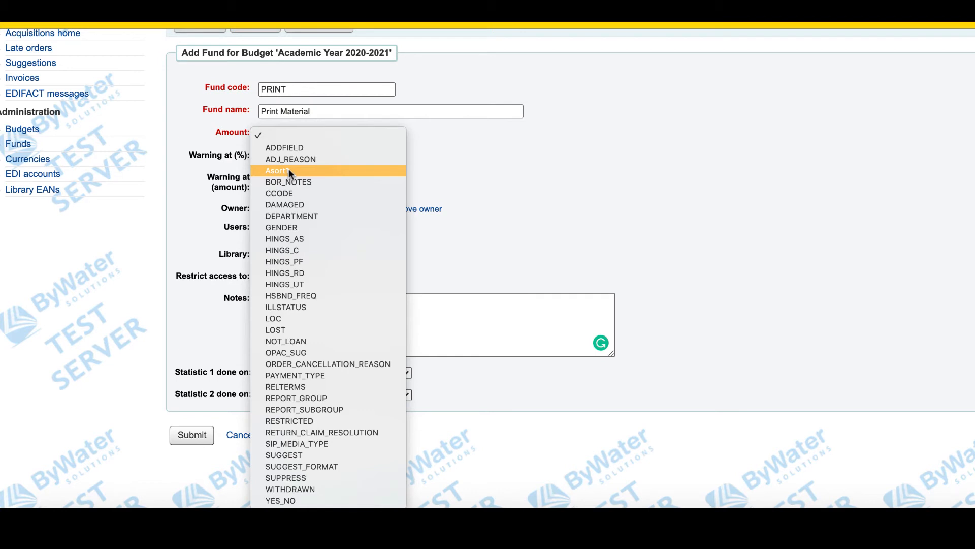
left_click(160, 281)
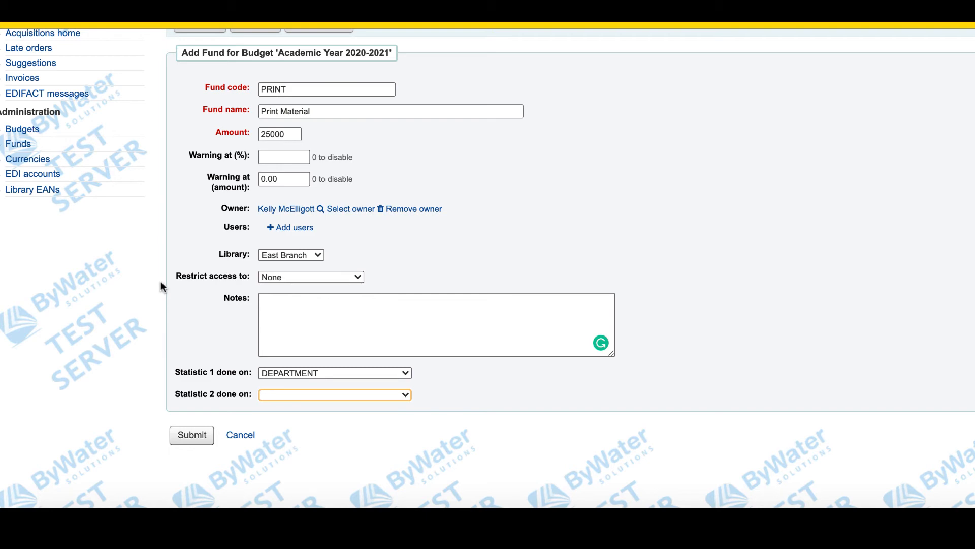
left_click(184, 438)
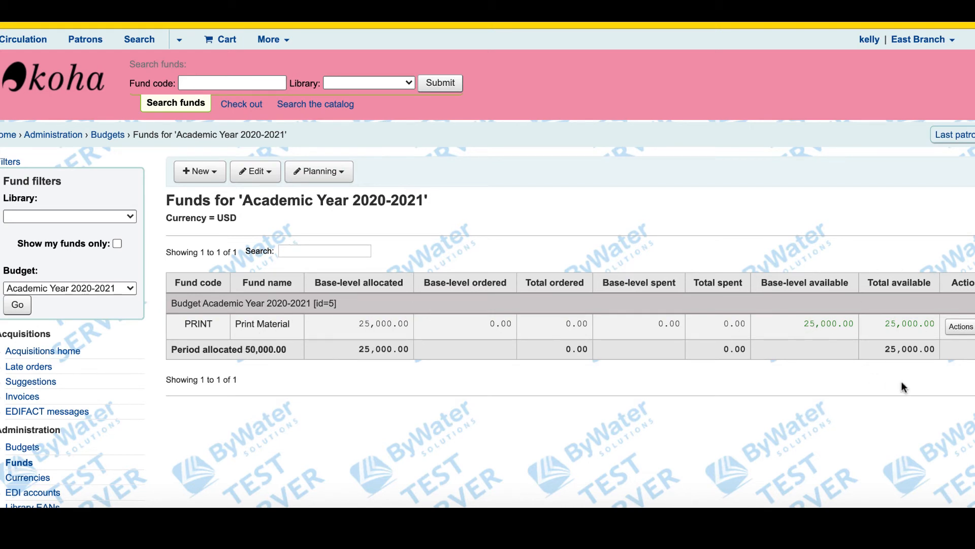
- Start adding a child fund under the PRINT fund
left_click(971, 331)
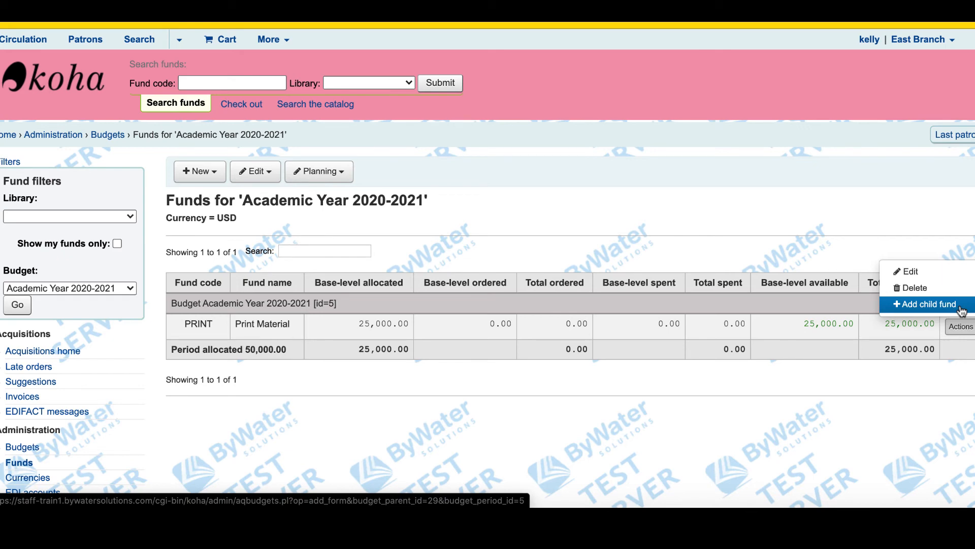
left_click(946, 302)
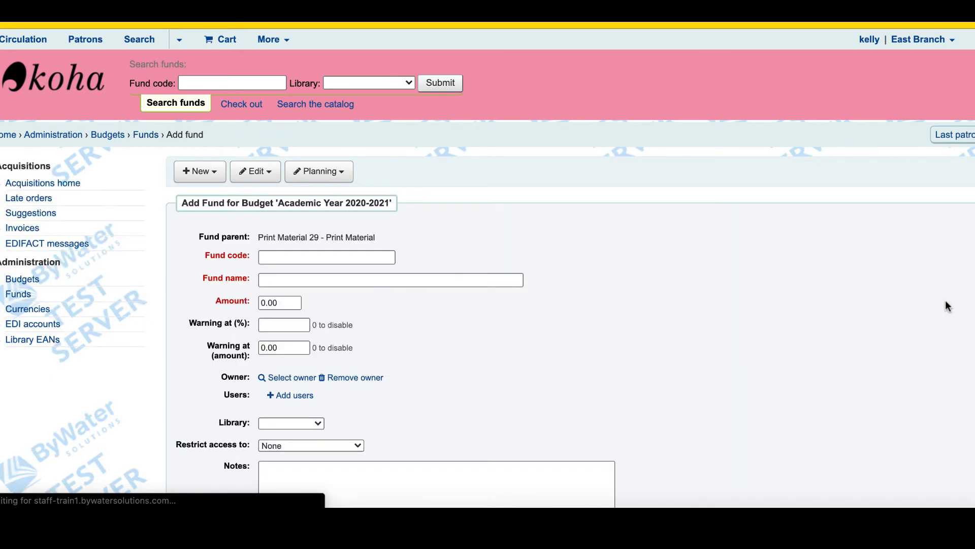
scroll(580, 304, "down", 3)
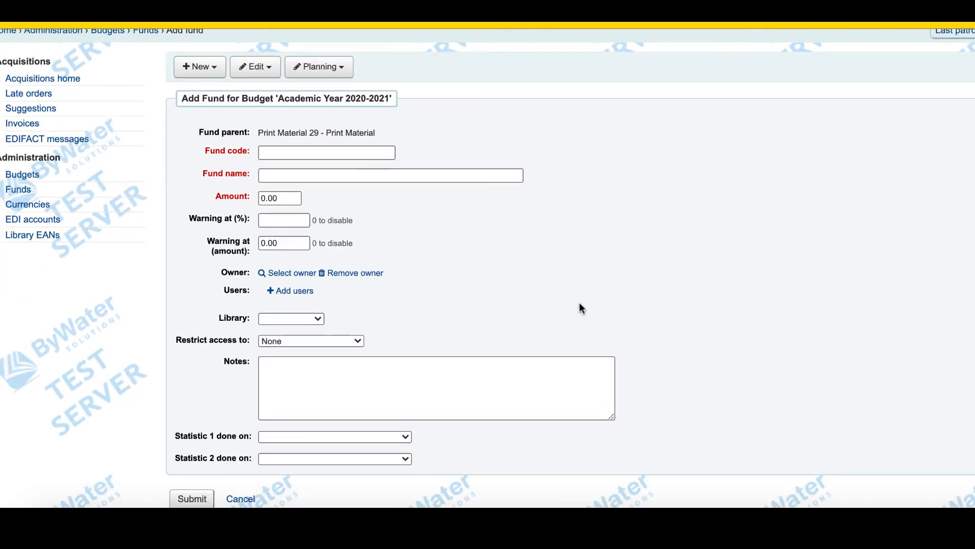
- Enter the child fund's code JUVPRINT, name Juvenile Print Material and amount 10000
left_click(279, 152)
type("Ju")
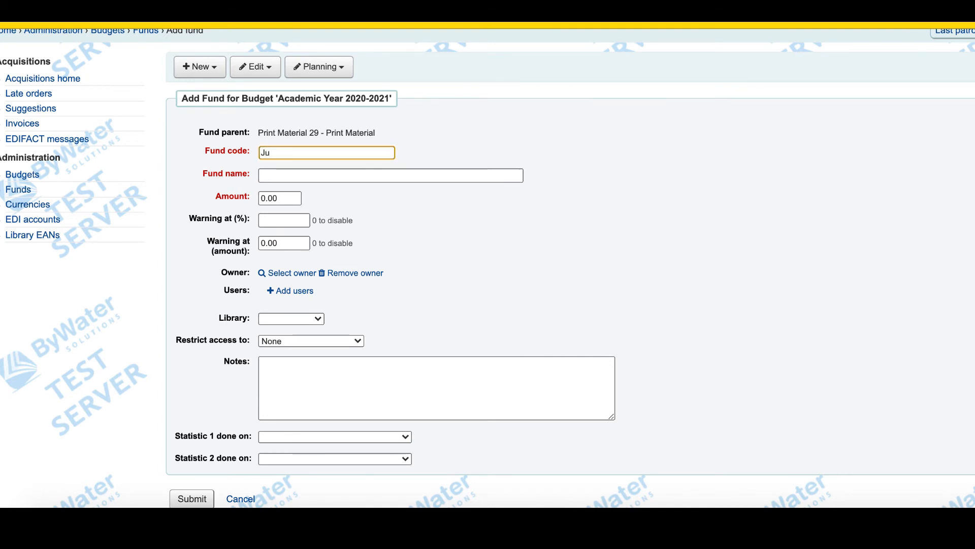
key("BackSpace")
type("UVPRINT")
key("Tab")
type("Juve")
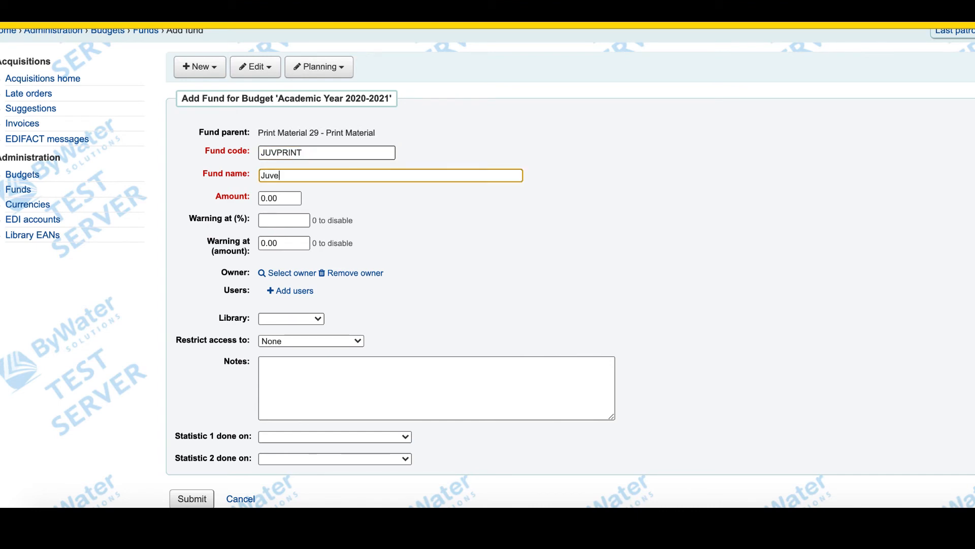
type("nile Print Material")
key("Tab")
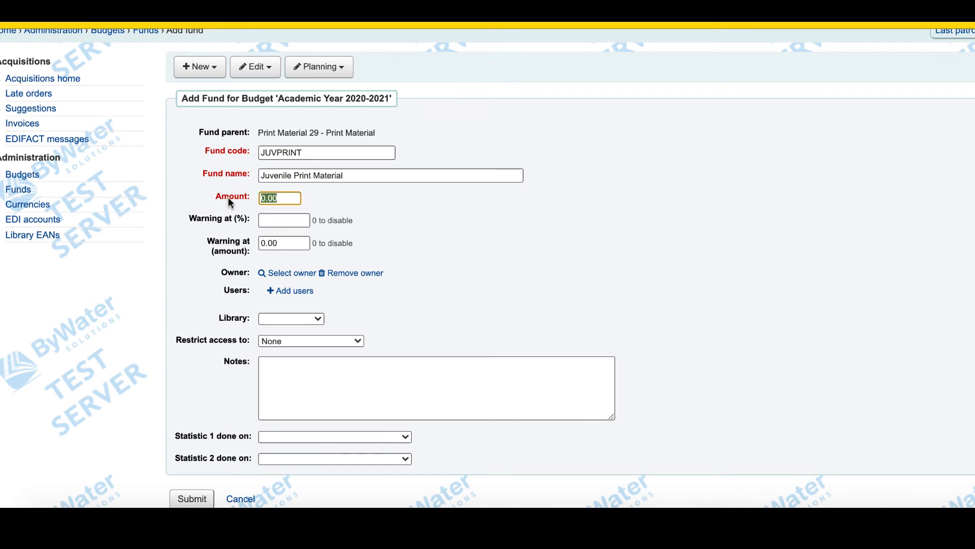
type("10000")
- Set the Juvenile Print Material fund's library to East Branch and enter the note "This is for the Juvenile collection"
left_click(275, 313)
left_click(273, 329)
left_click(272, 366)
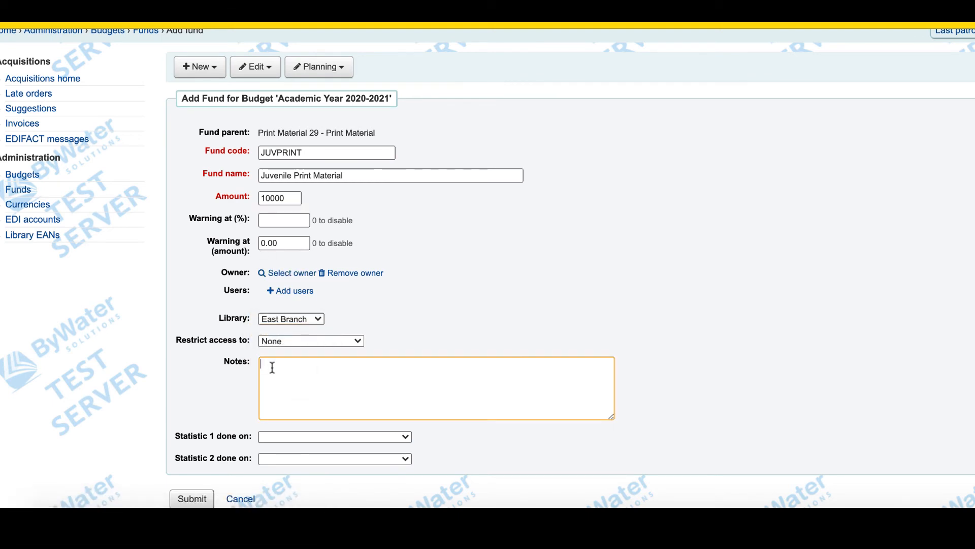
type("This is for the Juvenli")
key("BackSpace")
key("BackSpace")
type("ile")
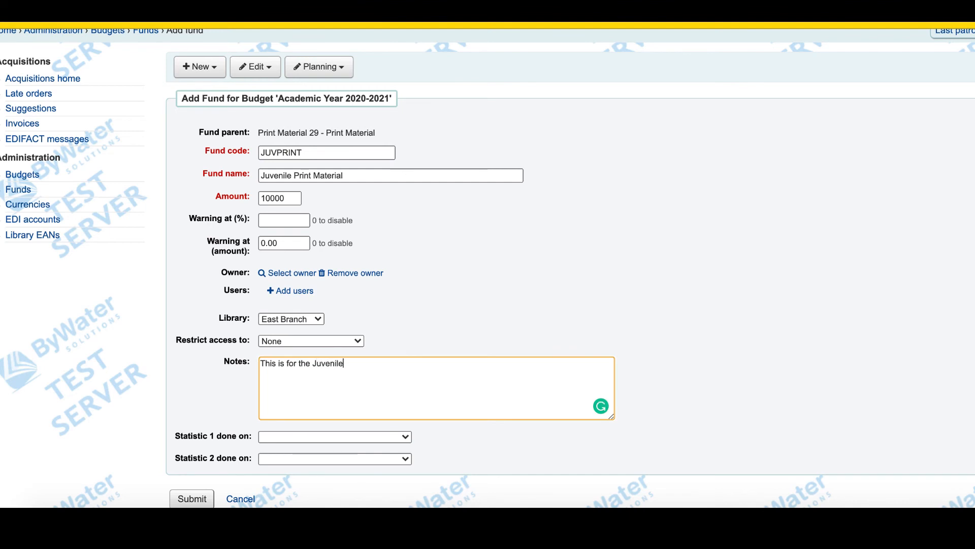
type(" collection")
- Set the fund's Statistic 1 category to LOC and submit the Juvenile Print Material fund
scroll(278, 369, "down", 2)
left_click(278, 370)
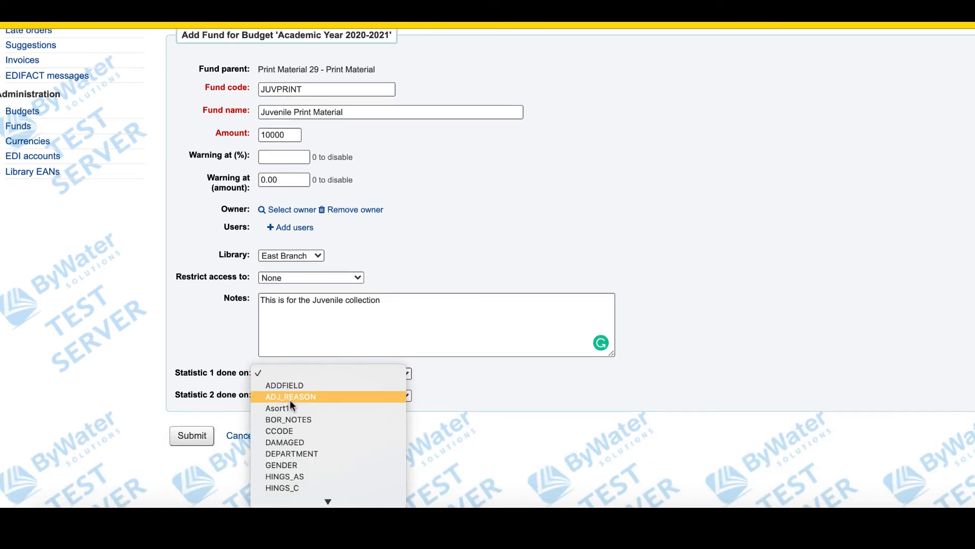
scroll(290, 399, "down", 5)
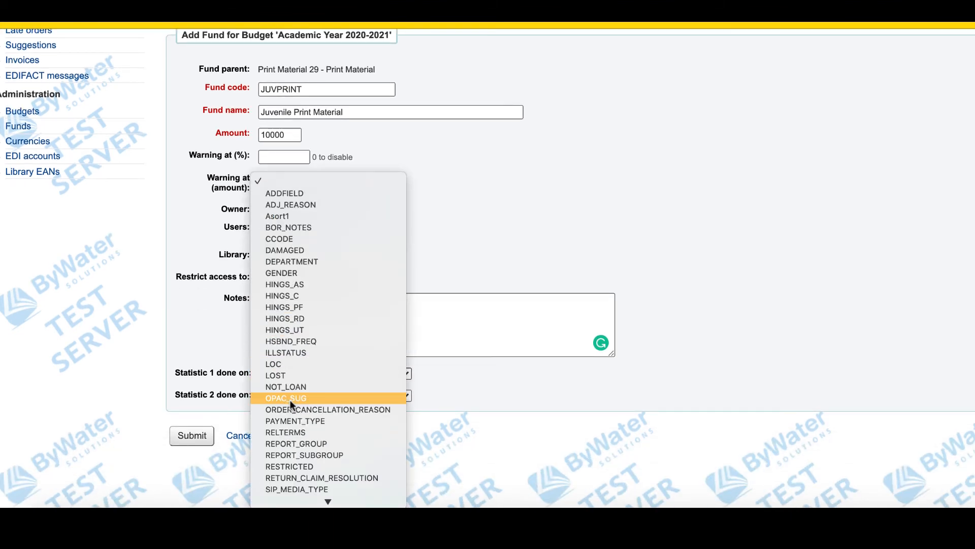
scroll(289, 399, "down", 2)
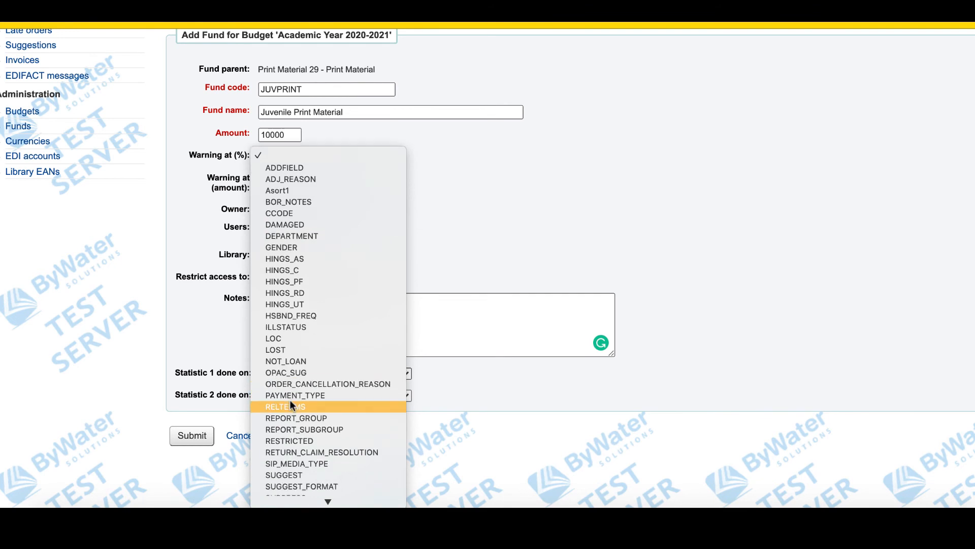
left_click(292, 326)
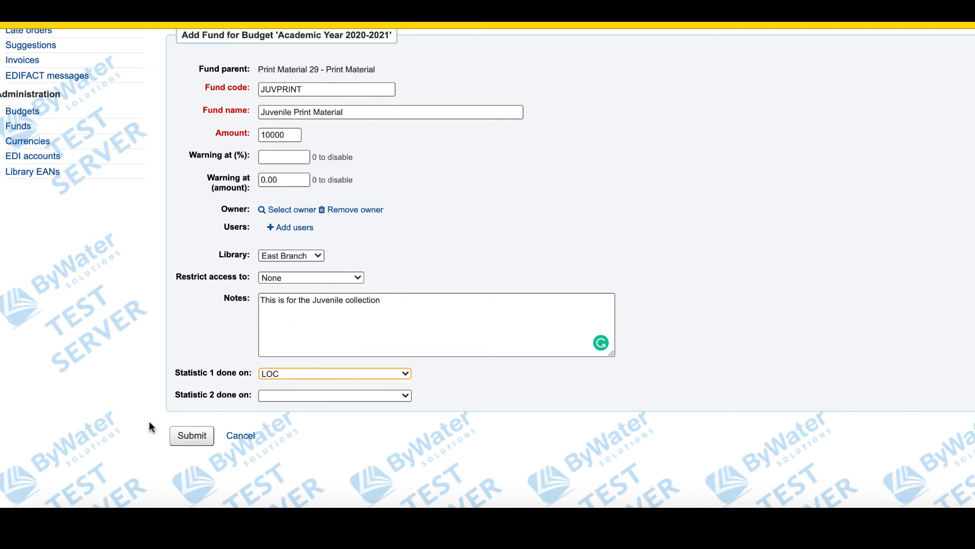
left_click(191, 439)
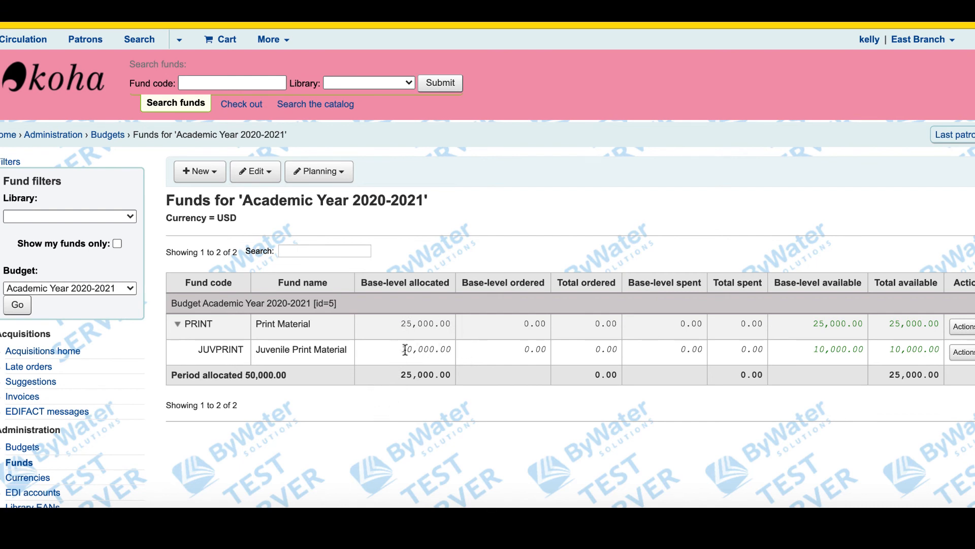
- Start another child fund under the PRINT fund and give it the code ADULTPRINT
left_click_drag(401, 349, 452, 351)
left_click(960, 329)
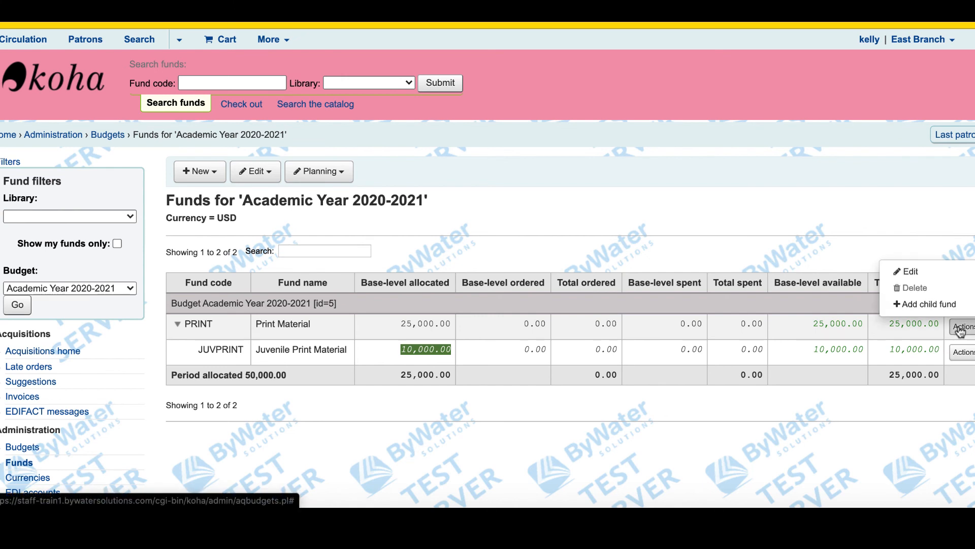
left_click(942, 304)
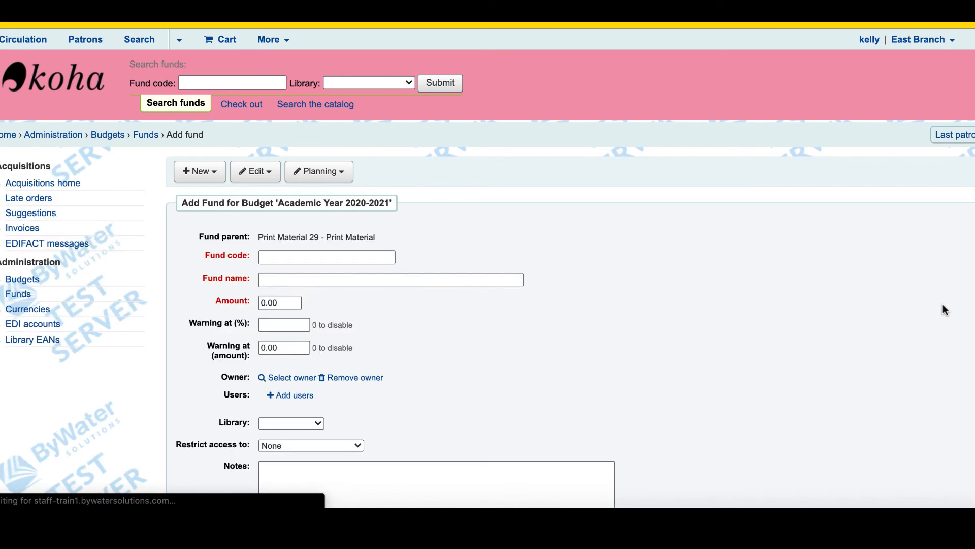
left_click(308, 257)
type("ADU")
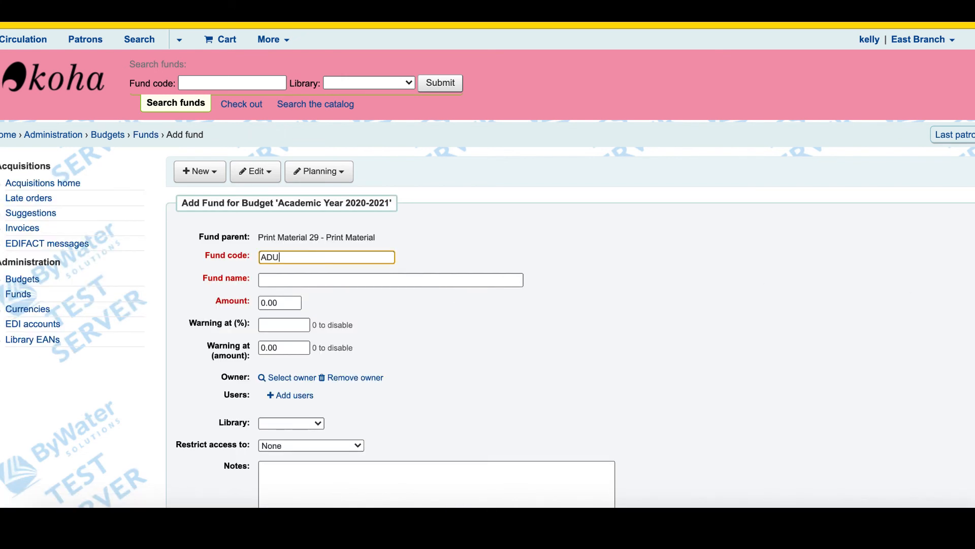
type("LTPRINT")
left_click(273, 256)
- Name the new child fund Adult Print Material and set its amount to 15000
left_click(274, 281)
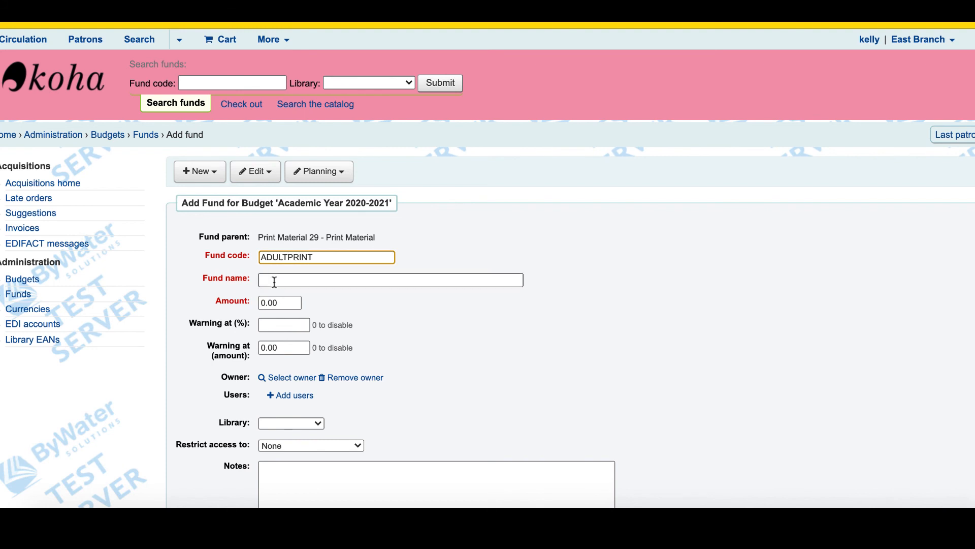
type("Adult P")
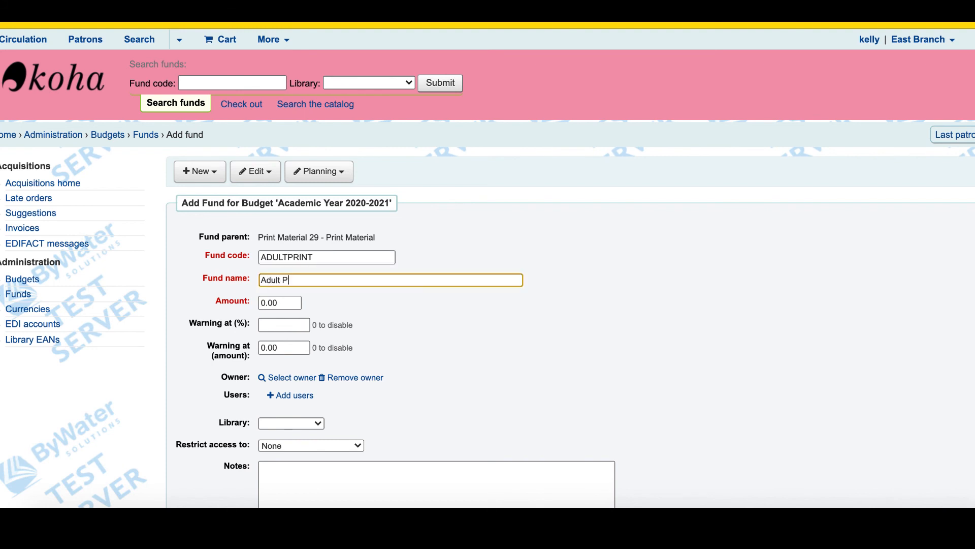
type("rint Material")
left_click(284, 300)
double_click(289, 301)
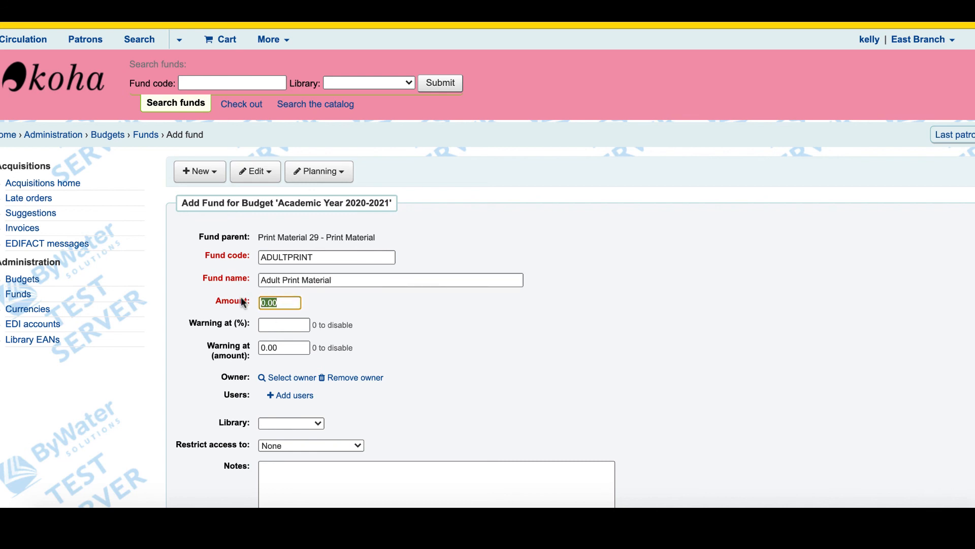
type("15000")
- Set the Adult Print Material fund's library to East Branch
scroll(242, 303, "down", 3)
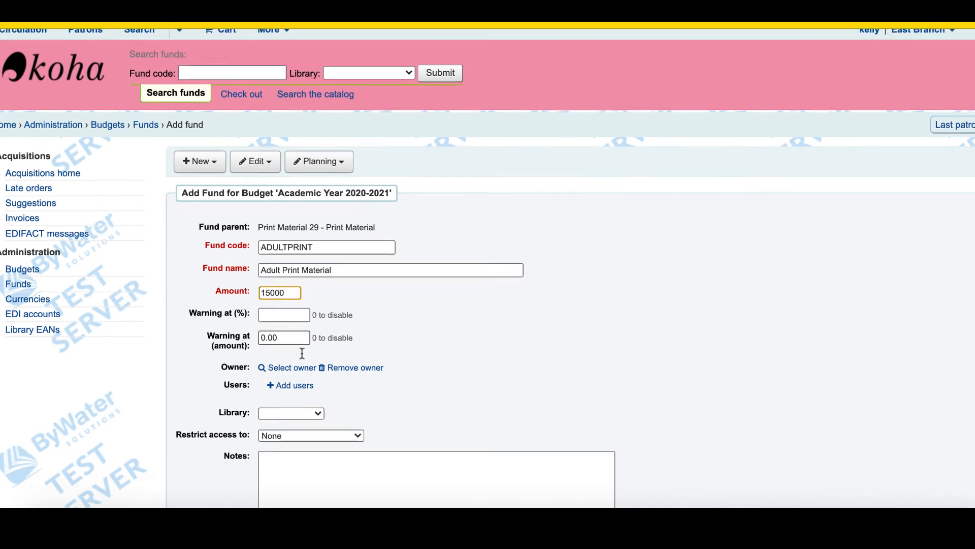
left_click(290, 326)
left_click(291, 340)
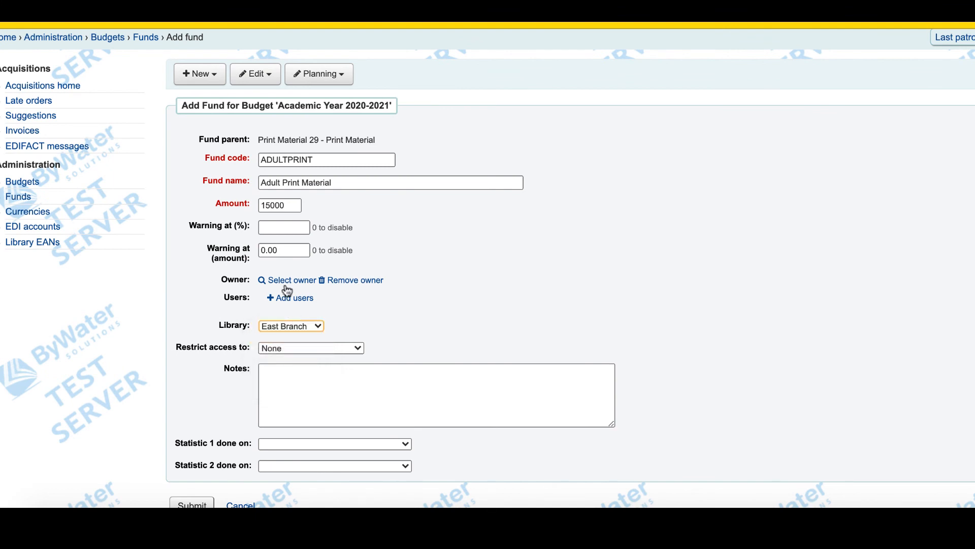
- Search the patrons for the library staff member by first name and select that person as the fund's owner
left_click(287, 280)
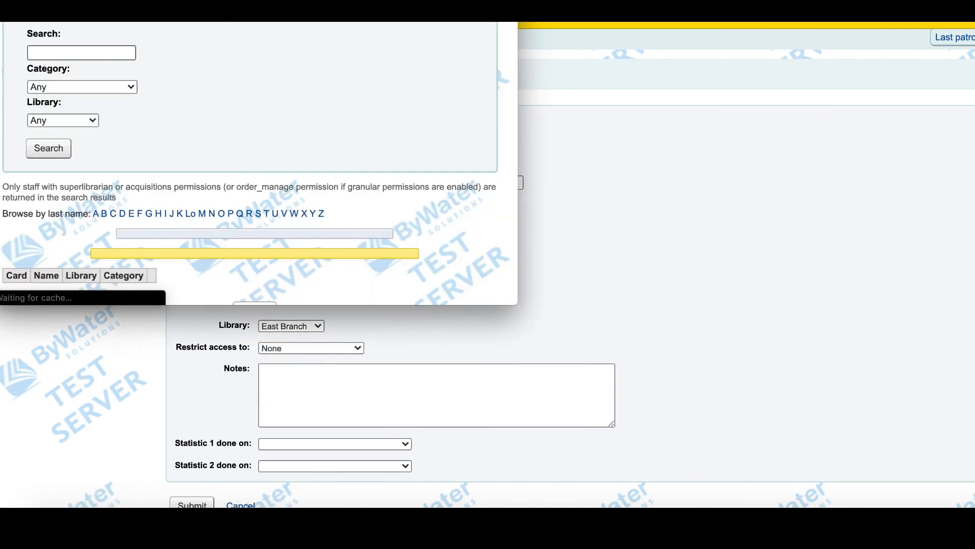
left_click(64, 138)
type("kelly")
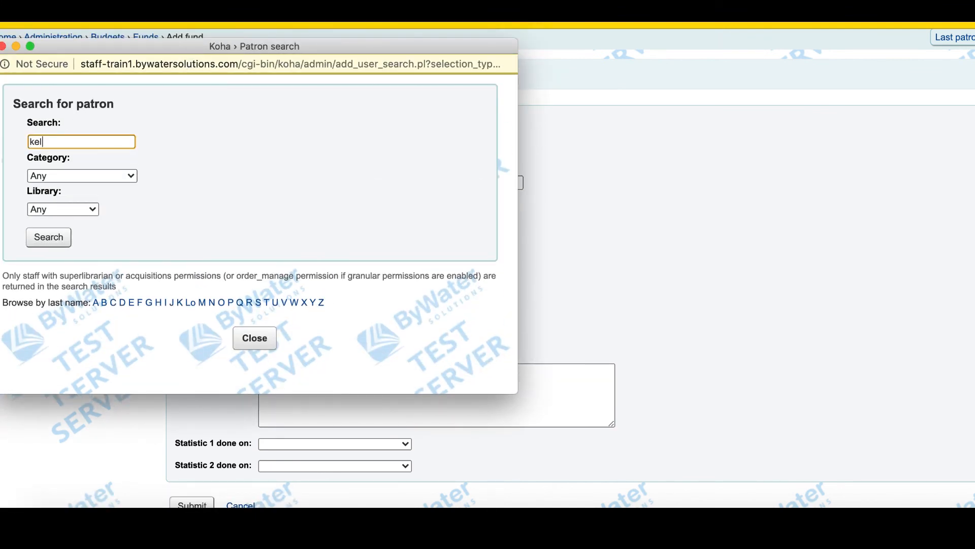
key("BackSpace")
key("BackSpace")
type("ly")
left_click(48, 237)
scroll(260, 223, "down", 3)
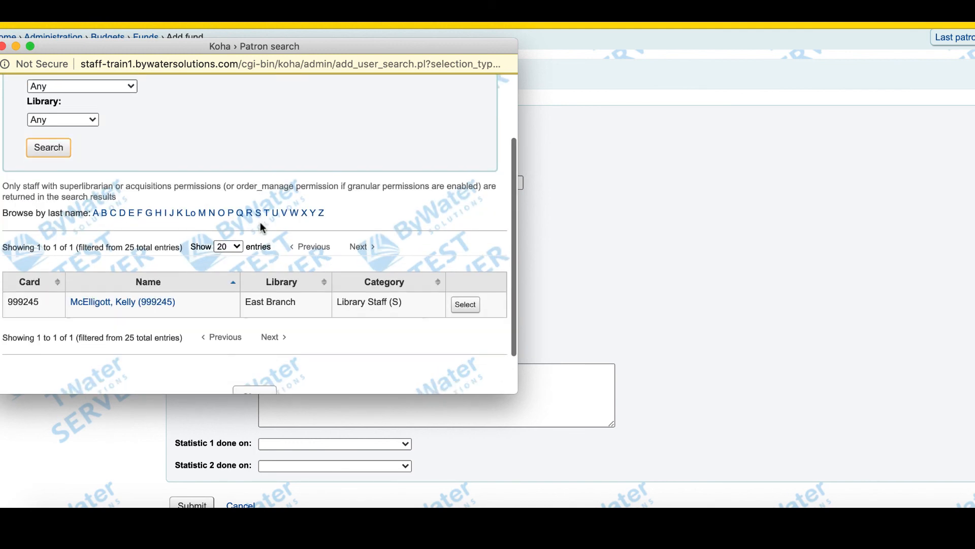
left_click(463, 306)
- Set the fund's Statistic 1 category to DEPARTMENT and submit the Adult Print Material fund
scroll(461, 305, "down", 3)
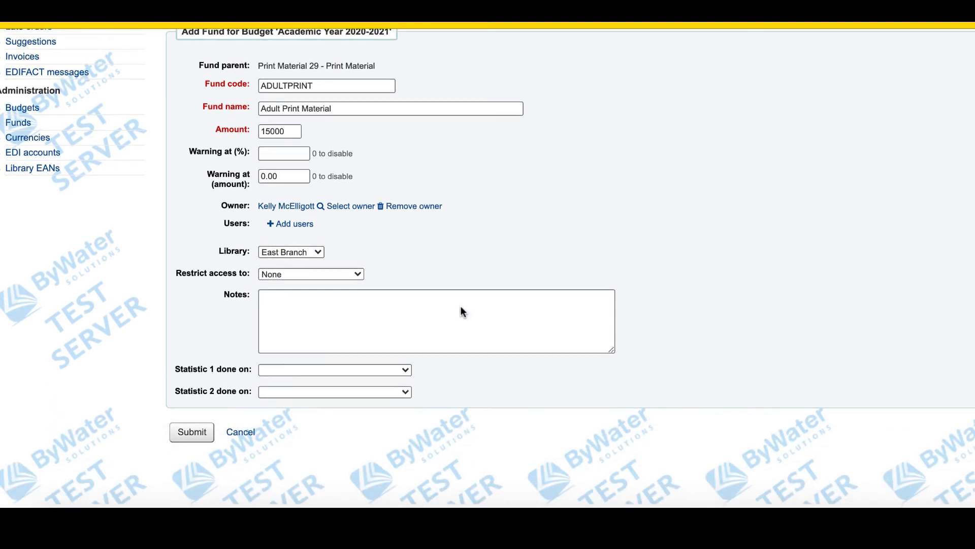
left_click(313, 373)
scroll(312, 373, "down", 2)
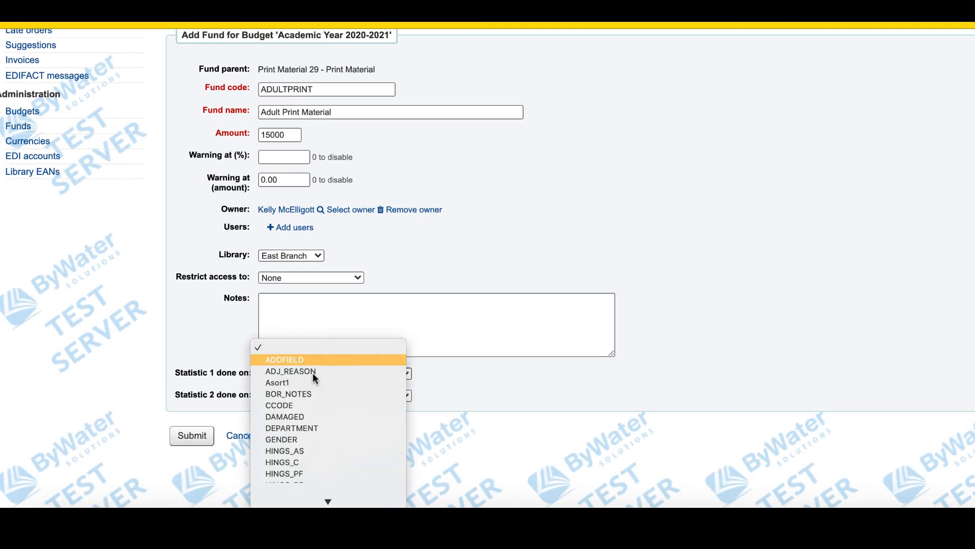
left_click(312, 295)
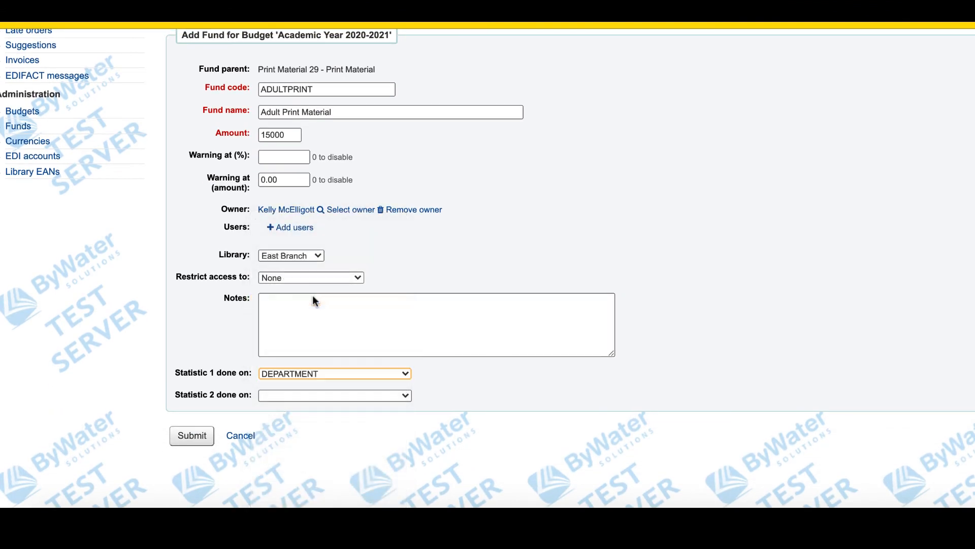
left_click(192, 436)
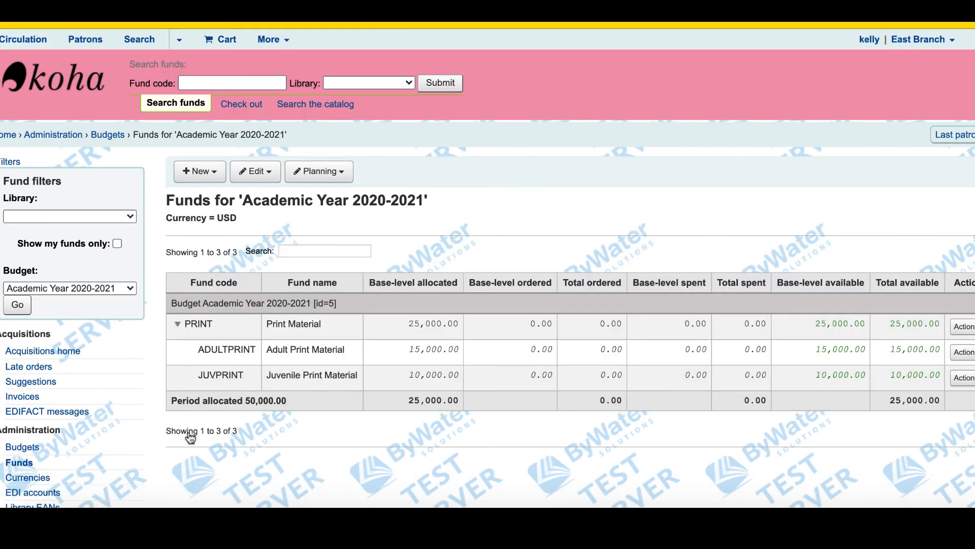